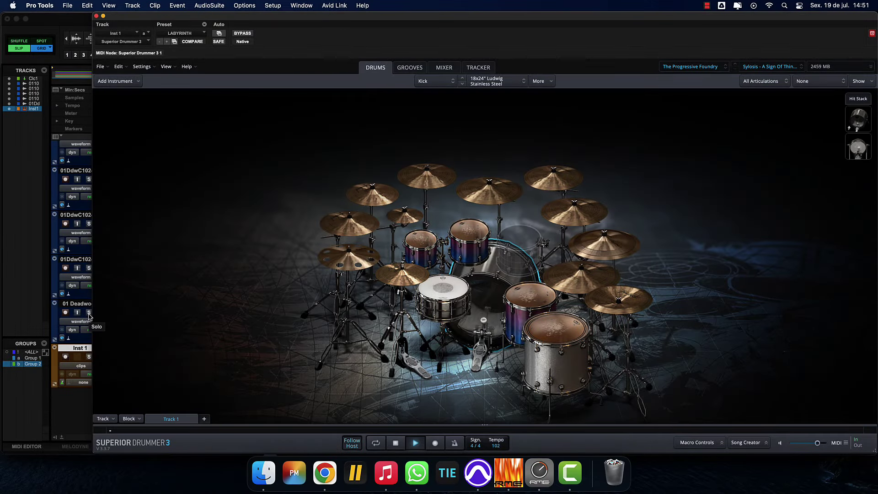
Toggle solo on the last audio track, 01 Deadwo, on and off several times
{"action": "left_click", "coordinate": [88, 313]}
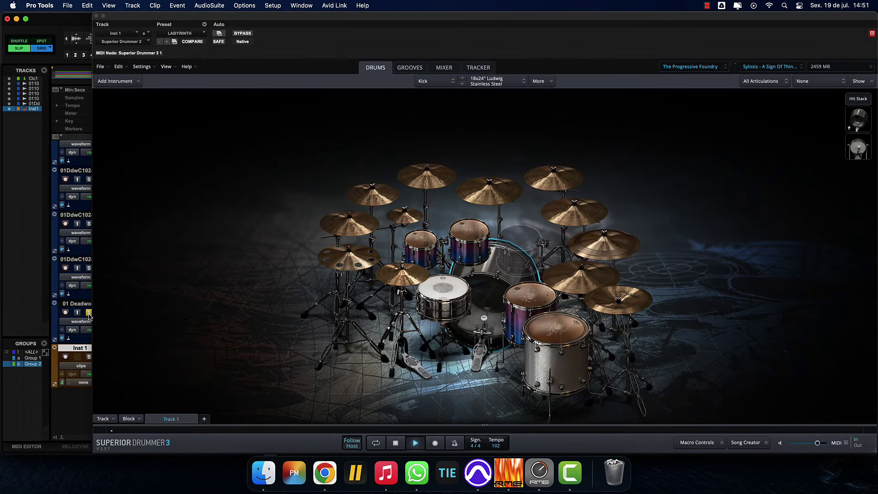
{"action": "left_click", "coordinate": [89, 313]}
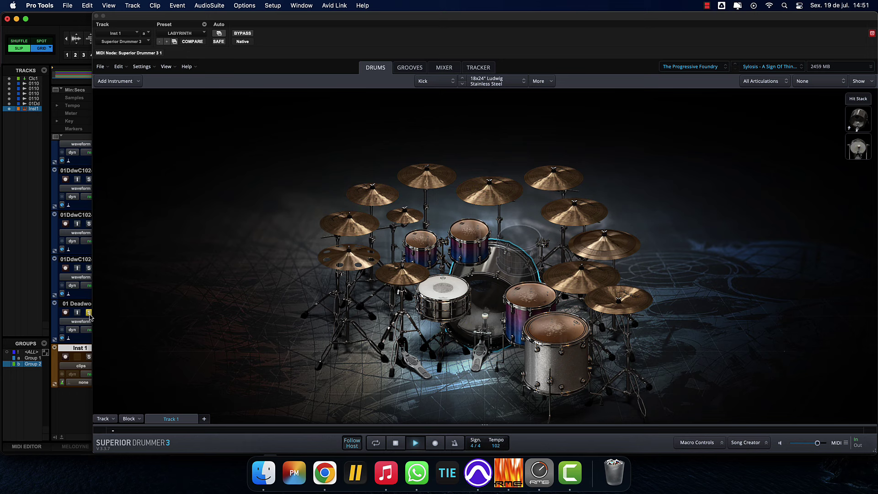
{"action": "left_click", "coordinate": [87, 358]}
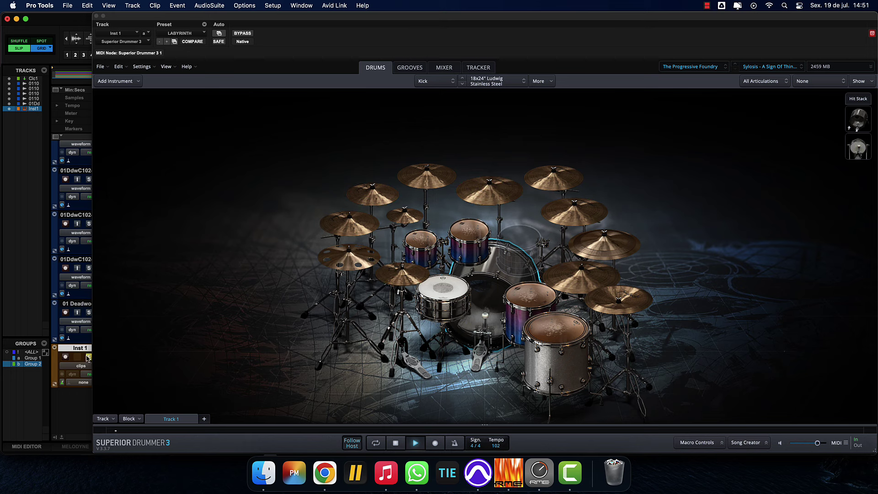
{"action": "left_click", "coordinate": [89, 313]}
{"action": "left_click", "coordinate": [88, 312]}
Solo Inst 1 briefly, then move the solo back to the 01 Deadwo audio track
{"action": "left_click", "coordinate": [88, 357]}
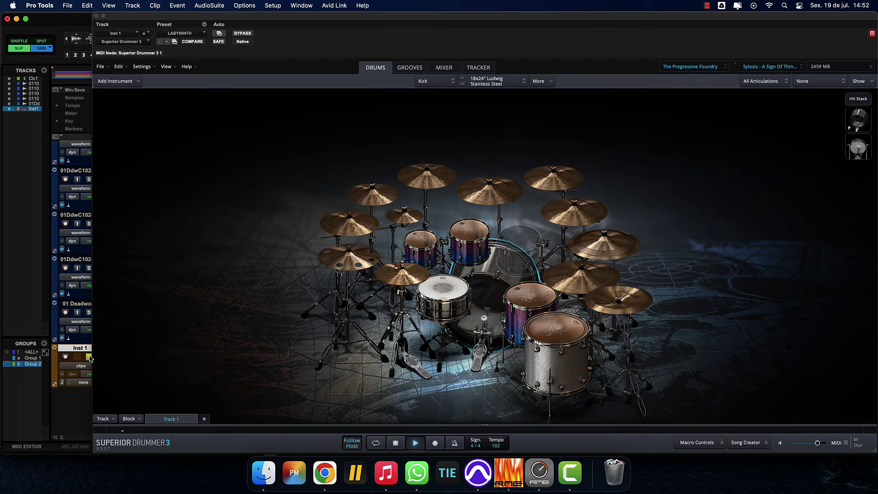
{"action": "left_click", "coordinate": [88, 357]}
{"action": "left_click", "coordinate": [89, 313]}
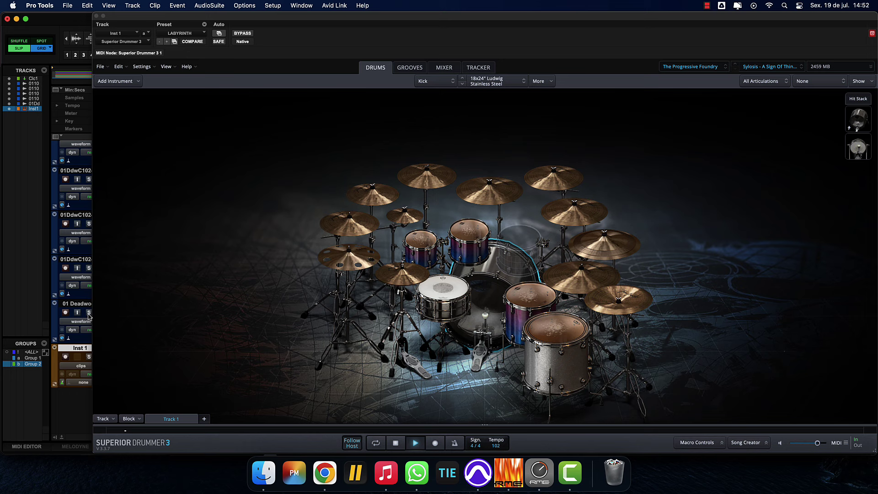
{"action": "left_click", "coordinate": [89, 313]}
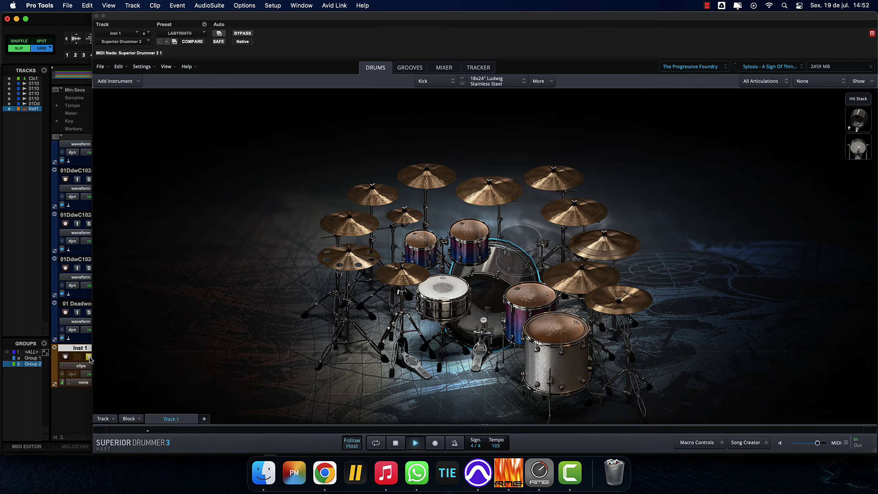
Alternate solo between 01 Deadwo and Inst 1, ending with 01 Deadwo soloed
{"action": "left_click", "coordinate": [88, 313]}
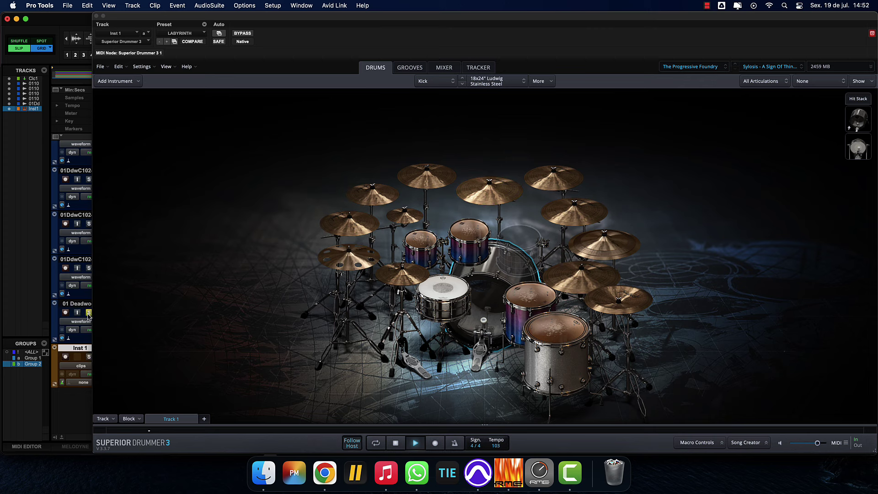
{"action": "left_click", "coordinate": [88, 357]}
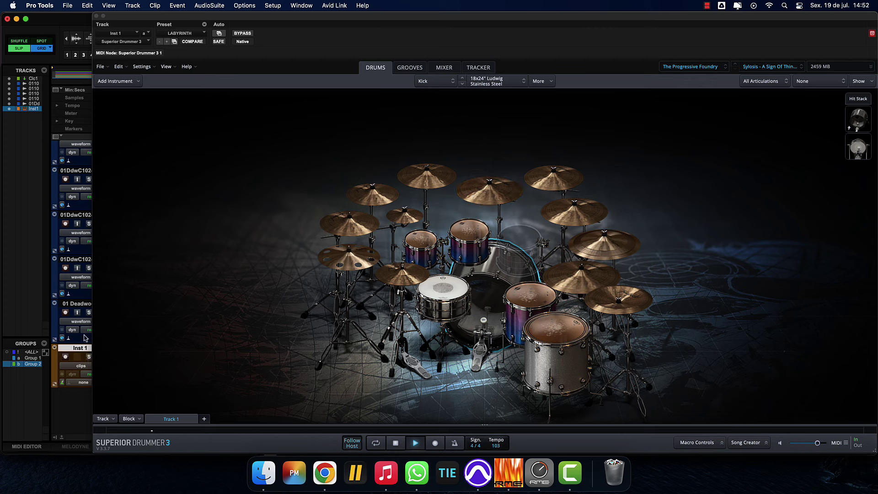
{"action": "left_click", "coordinate": [88, 312]}
{"action": "left_click", "coordinate": [88, 313]}
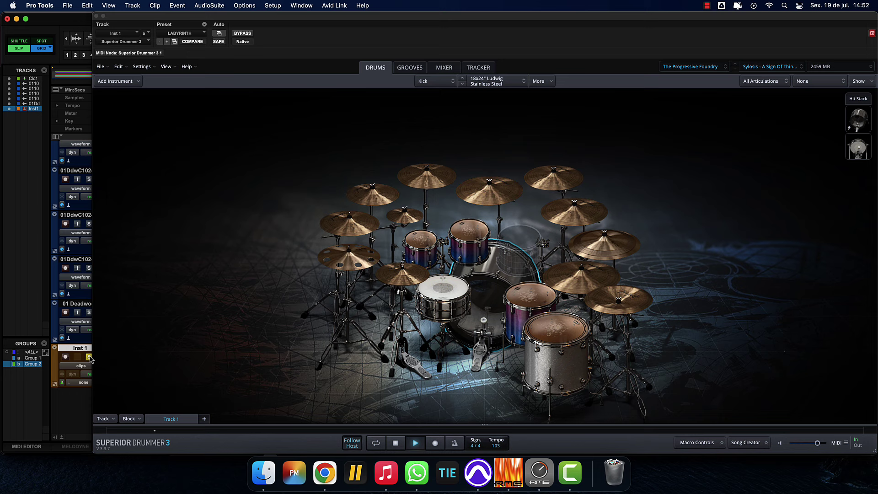
{"action": "left_click", "coordinate": [88, 313]}
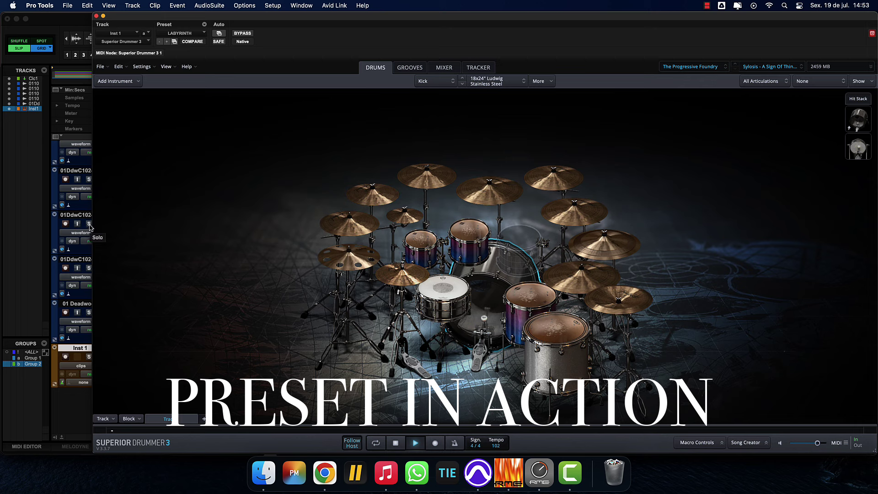
Solo the three 01DdwC102 drum tracks, unsolo them, then solo Inst 1 for playback
{"action": "left_click", "coordinate": [89, 224]}
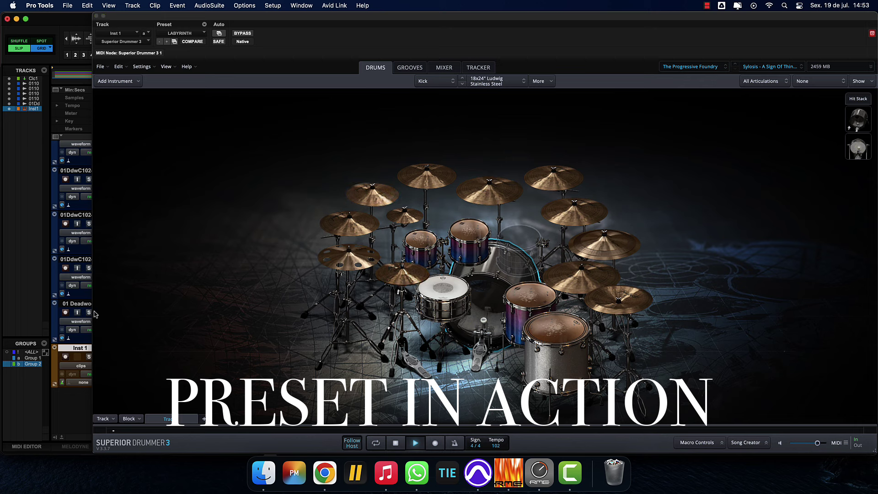
{"action": "left_click", "coordinate": [88, 358]}
{"action": "left_click", "coordinate": [88, 358]}
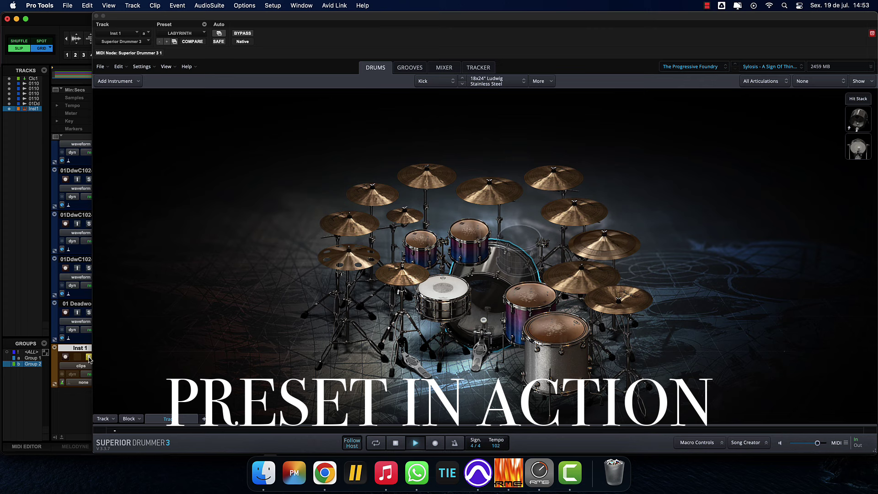